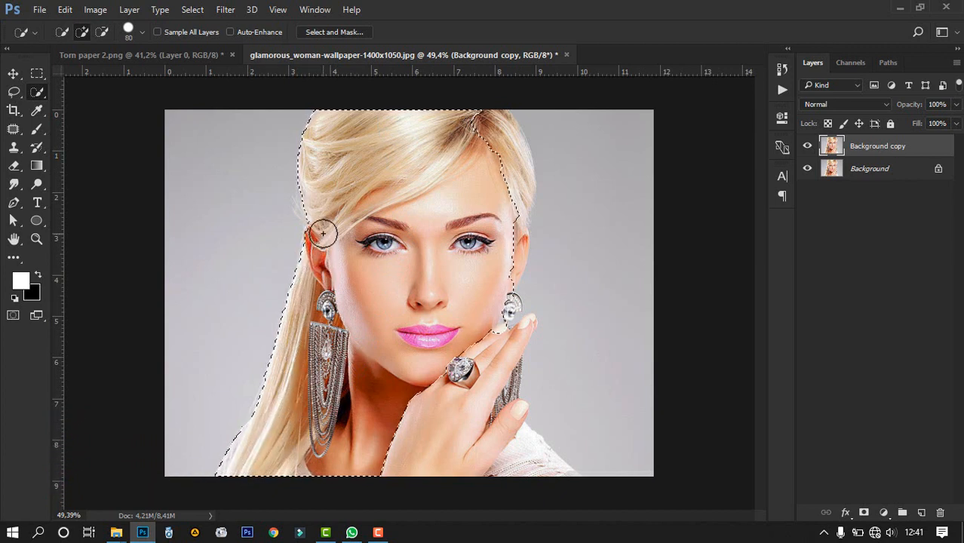
# Select the whole woman, including hair, earrings, hand and shoulder, with the Quick Selection tool, leaving out the grey background
pyautogui.moveTo(486, 104)
pyautogui.mouseDown()
pyautogui.moveTo(485, 122)
pyautogui.moveTo(521, 160)
pyautogui.moveTo(515, 200)
pyautogui.mouseUp()
pyautogui.moveTo(505, 265)
pyautogui.mouseDown()
pyautogui.moveTo(498, 332)
pyautogui.moveTo(482, 358)
pyautogui.mouseUp()
pyautogui.moveTo(507, 138); pyautogui.dragTo(507, 127)
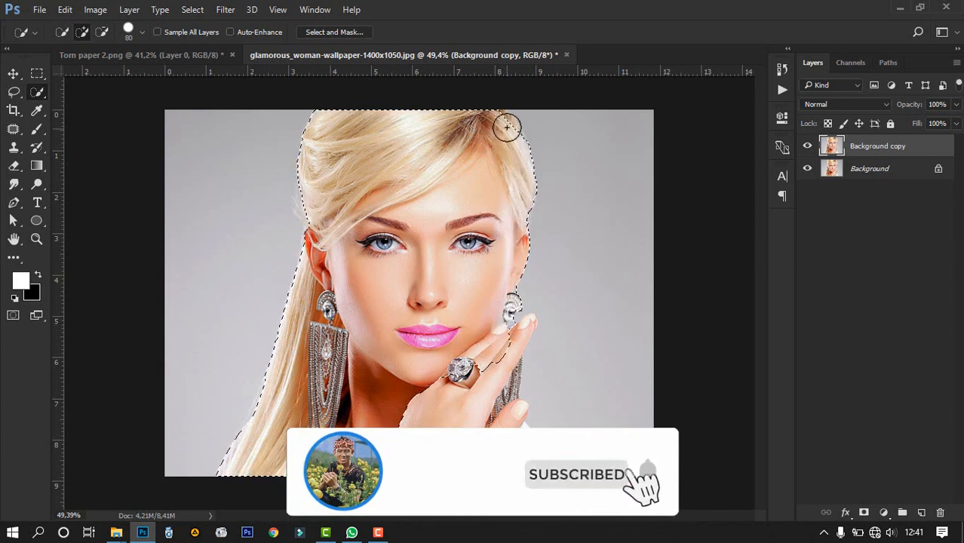
pyautogui.moveTo(492, 292)
pyautogui.mouseDown()
pyautogui.moveTo(489, 321)
pyautogui.moveTo(510, 348)
pyautogui.moveTo(519, 334)
pyautogui.moveTo(506, 373)
pyautogui.mouseUp()
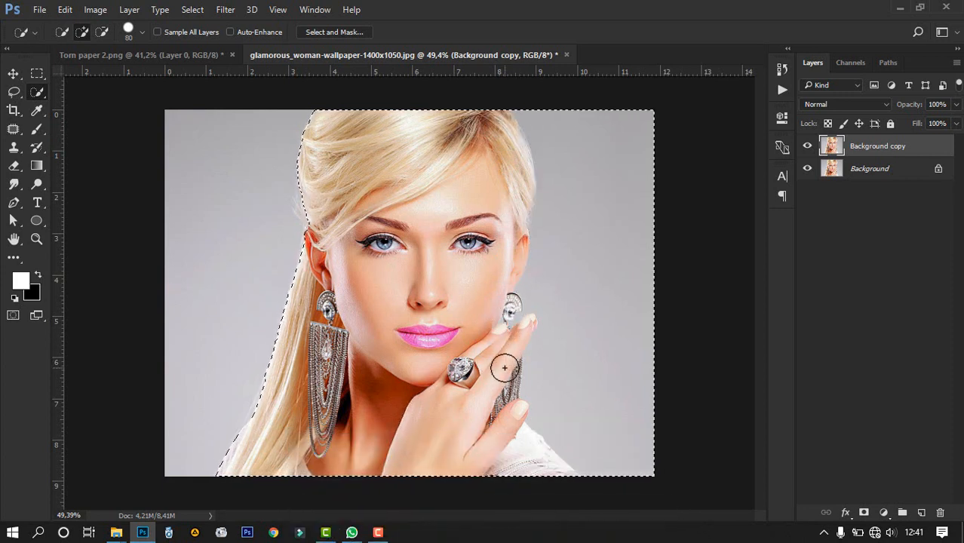
pyautogui.moveTo(649, 480)
pyautogui.mouseDown()
pyautogui.moveTo(562, 407)
pyautogui.moveTo(556, 364)
pyautogui.moveTo(577, 301)
pyautogui.moveTo(557, 289)
pyautogui.moveTo(558, 262)
pyautogui.mouseUp()
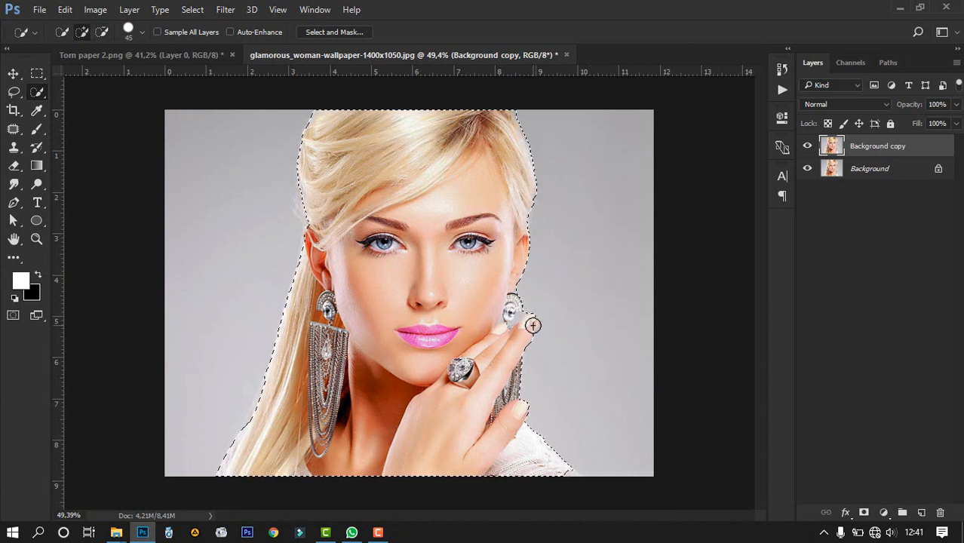
# Refine the selection edge with Smooth 54 and Feather 4,1 px, and output it to New Layer with Layer Mask
pyautogui.click(314, 31)
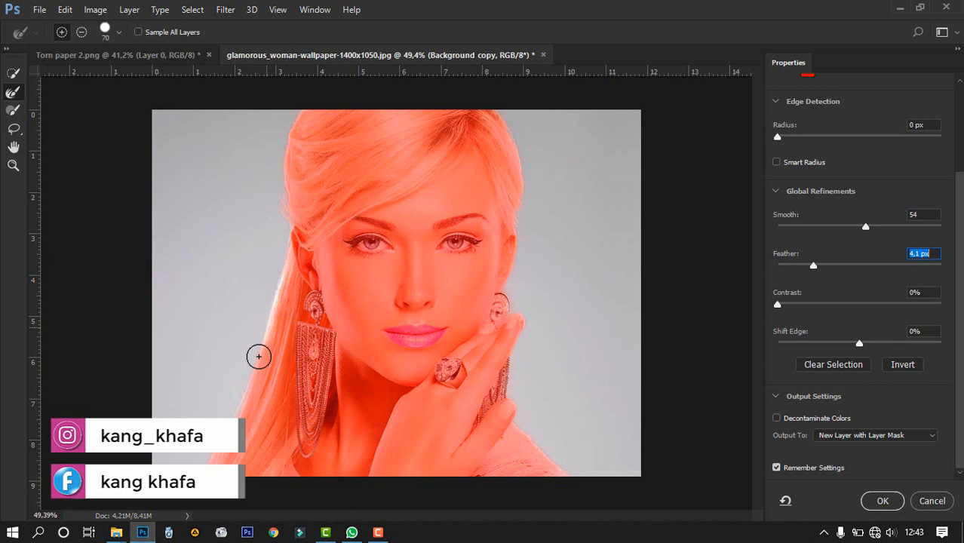
pyautogui.click(858, 436)
pyautogui.click(857, 473)
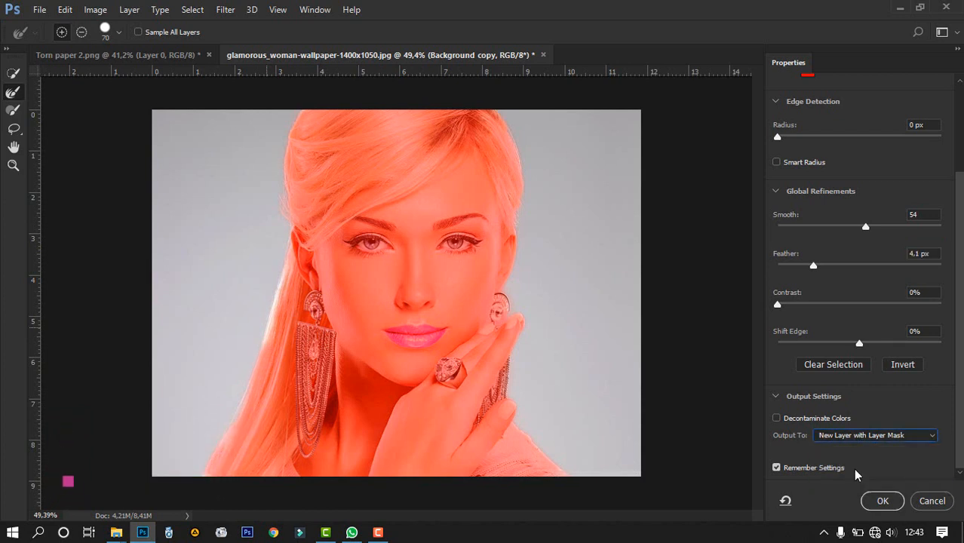
pyautogui.click(880, 502)
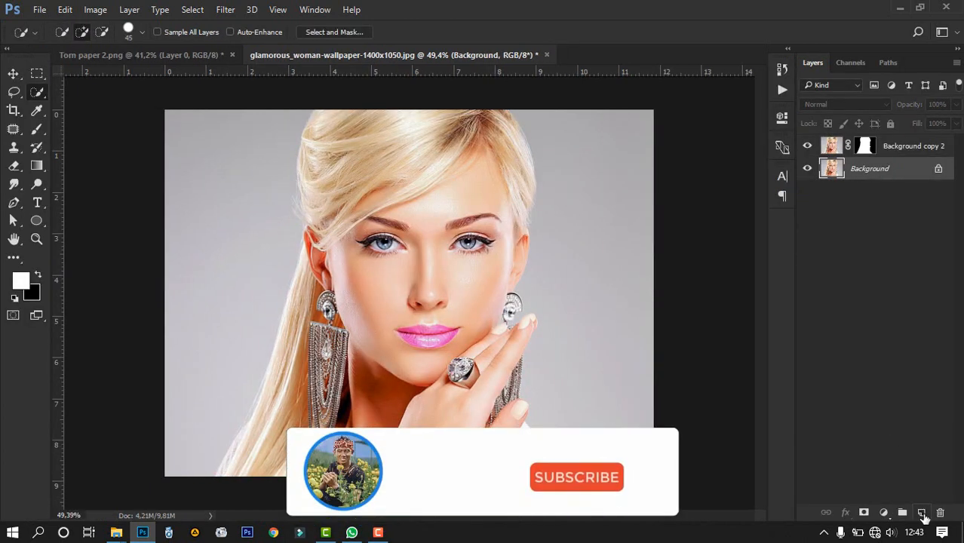
# Add a new layer between the masked woman and the Background layer and fill it with white
pyautogui.click(922, 514)
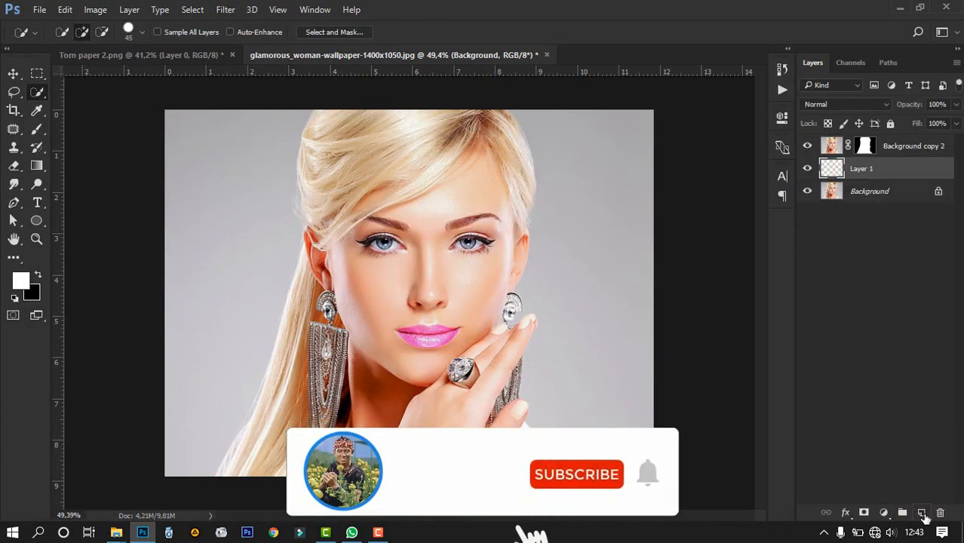
pyautogui.rightClick(39, 164)
pyautogui.click(80, 176)
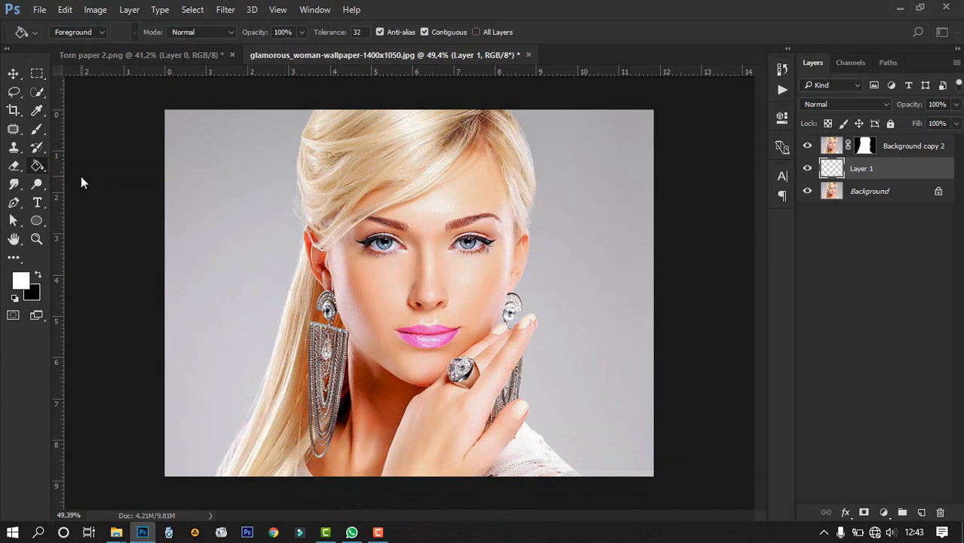
pyautogui.click(259, 241)
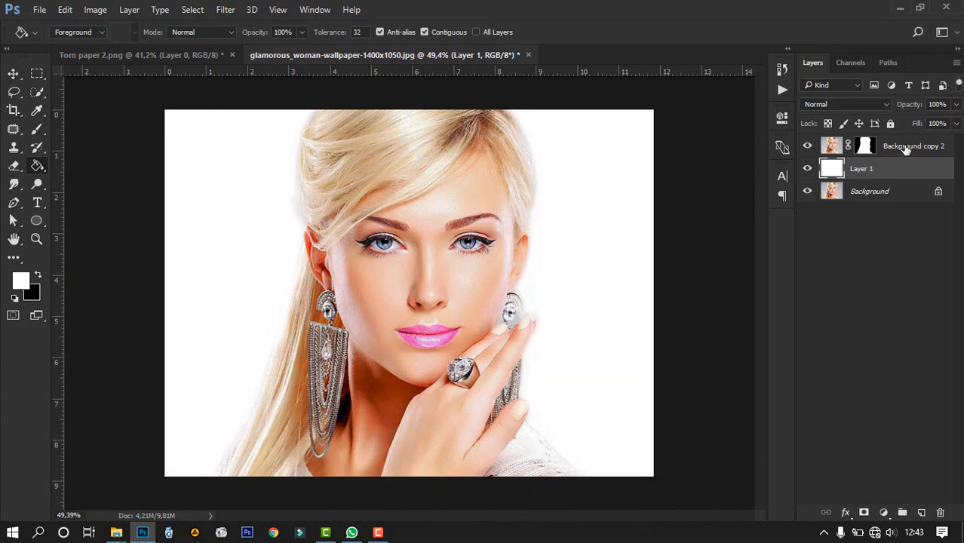
# Convert the masked woman layer and the white layer together into one smart object
pyautogui.keyDown('ctrl'); pyautogui.click(906, 149); pyautogui.keyUp('ctrl')
pyautogui.rightClick(906, 148)
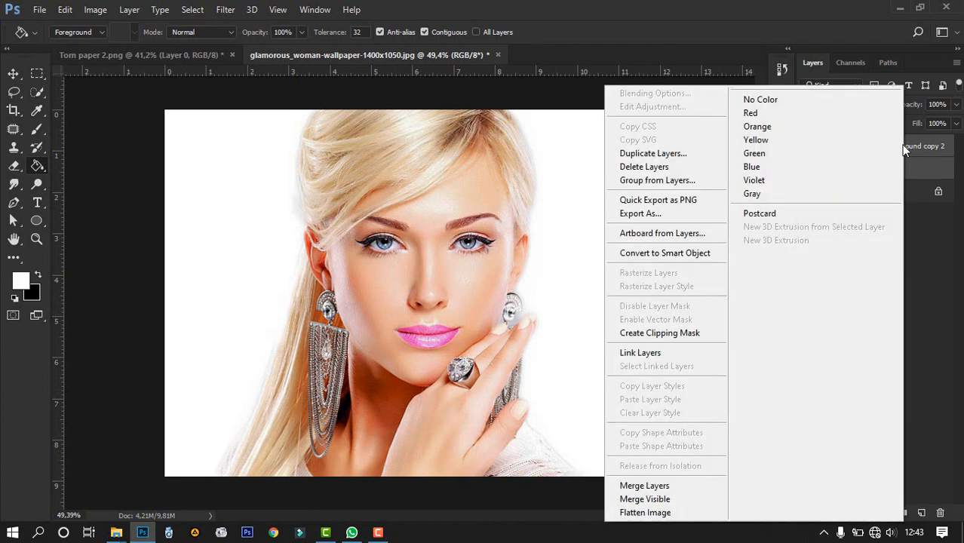
pyautogui.click(667, 252)
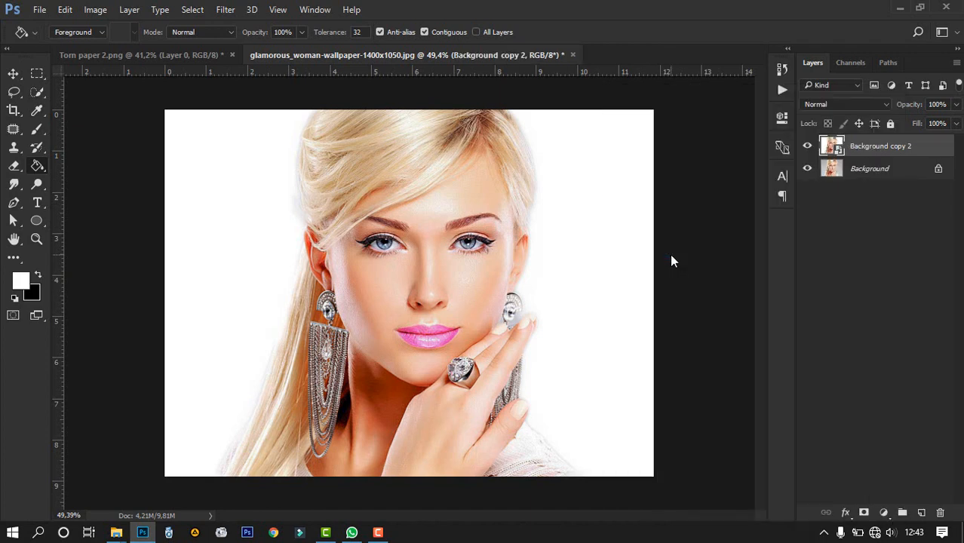
# Move the smart object into the Torn paper 2.png document, lower its opacity to 61% and align the eyes with the torn strip
pyautogui.click(13, 74)
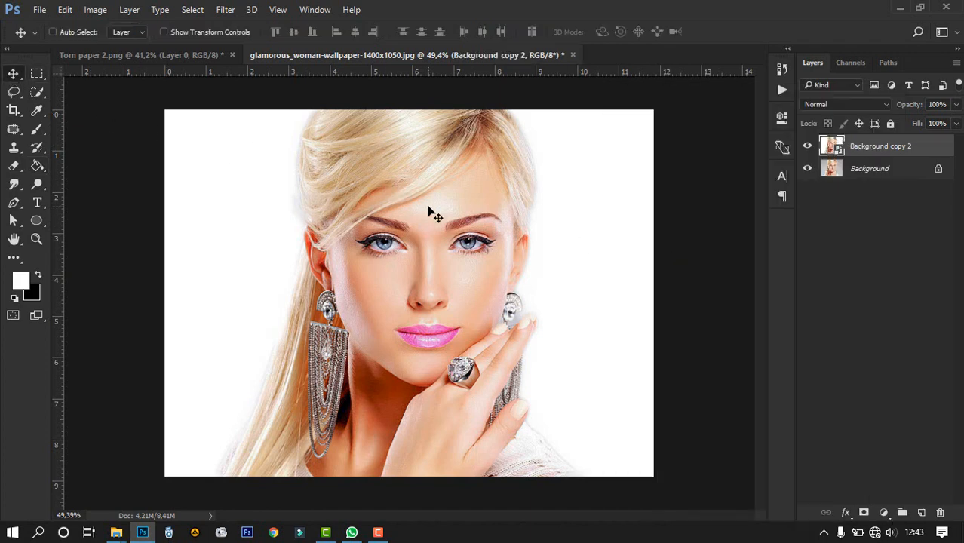
pyautogui.moveTo(429, 212); pyautogui.dragTo(444, 263)
pyautogui.moveTo(899, 109); pyautogui.dragTo(891, 110)
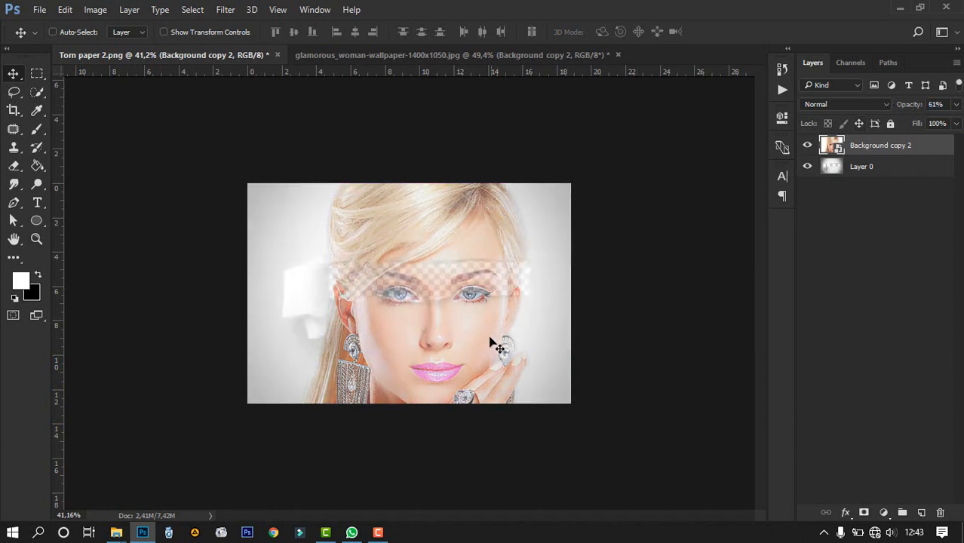
pyautogui.moveTo(491, 344); pyautogui.dragTo(491, 333)
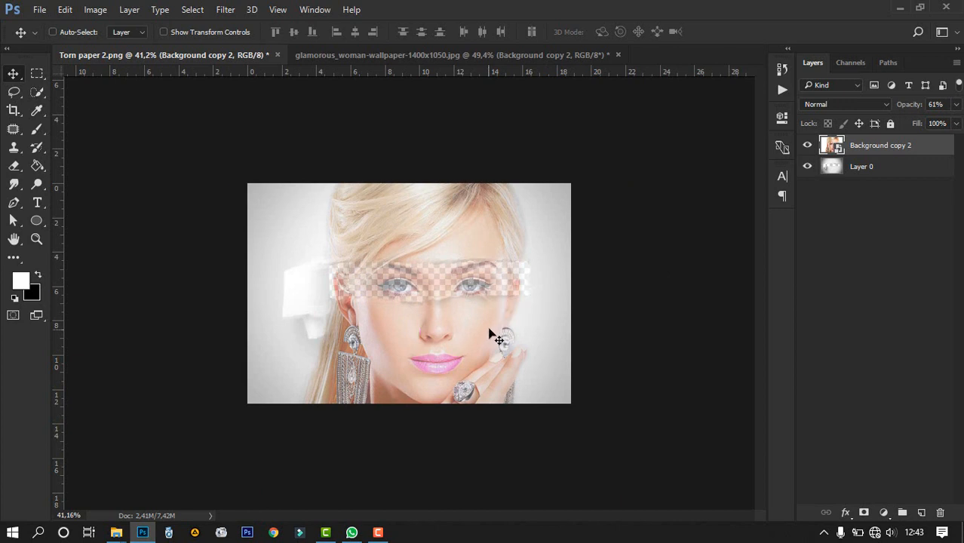
# Scale the portrait proportionally to 184% and position it at X 579 px, Y 478 px so the eyes sit inside the torn gap
pyautogui.hotkey('ctrl', 't')
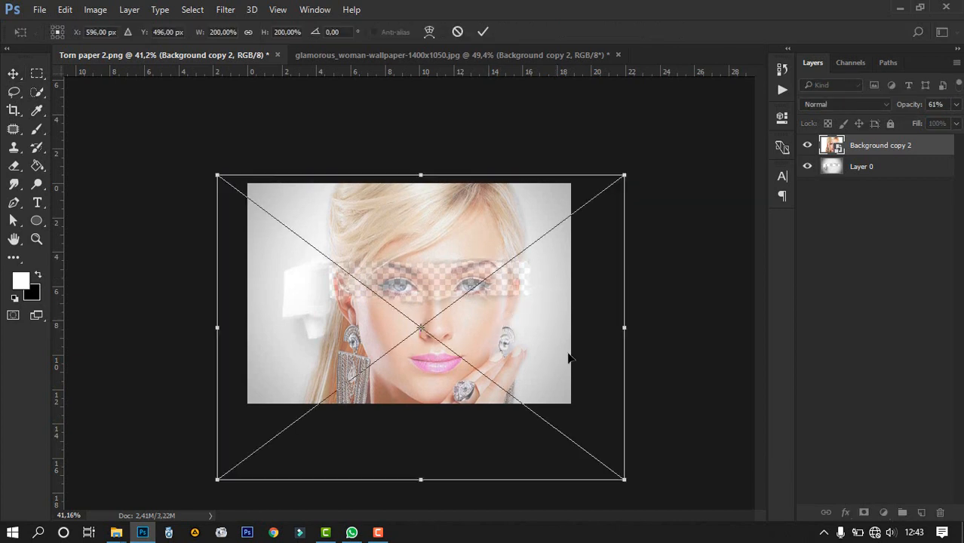
pyautogui.moveTo(624, 480); pyautogui.dragTo(608, 467)
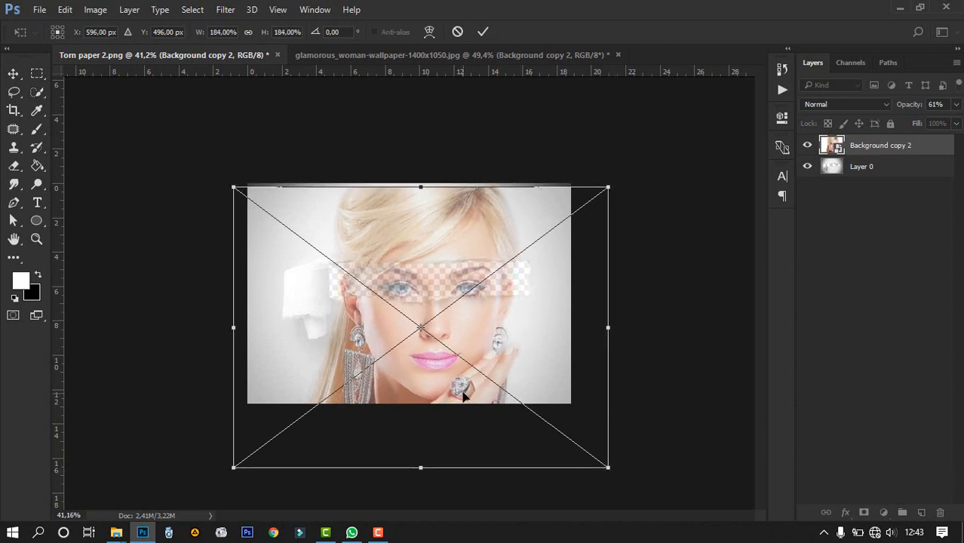
pyautogui.moveTo(463, 392); pyautogui.dragTo(461, 380)
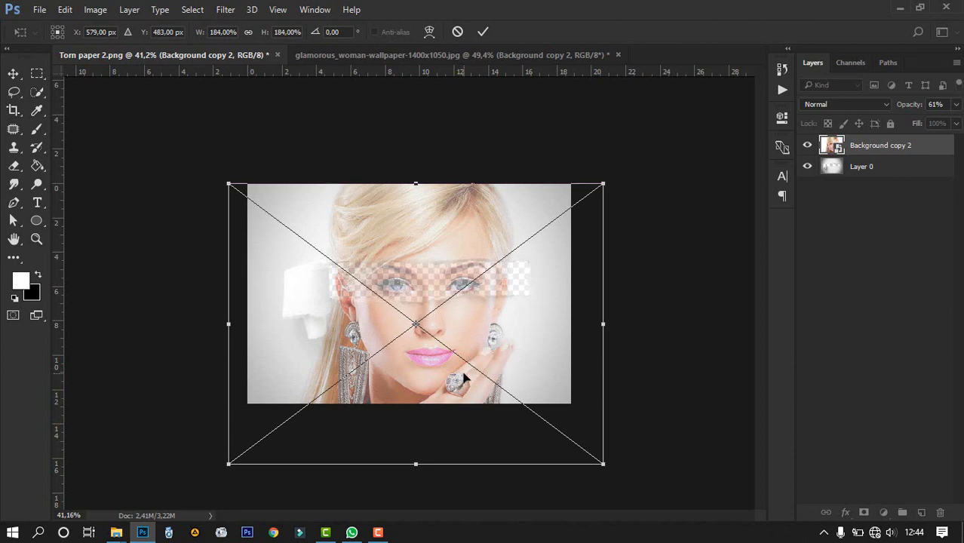
pyautogui.hotkey('shift', 'Up')
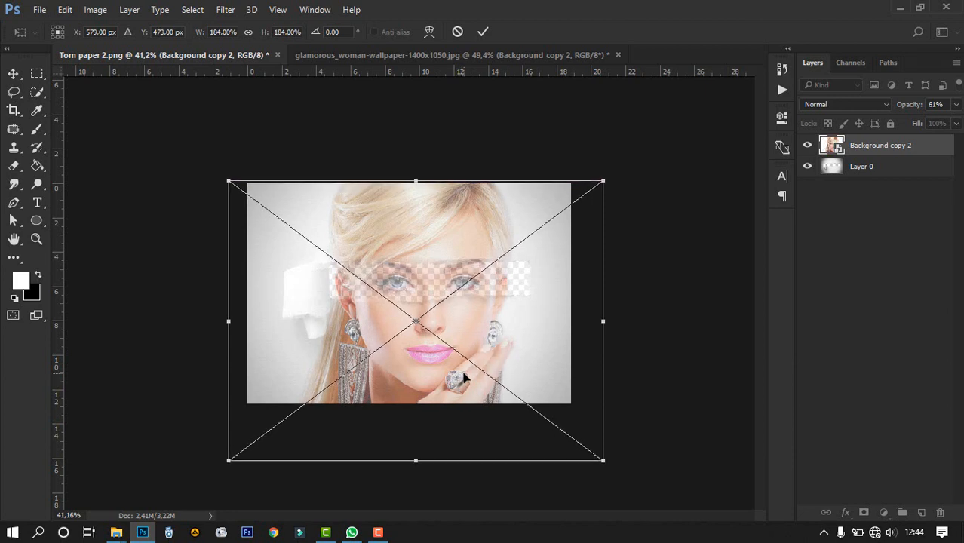
pyautogui.press('Down')
pyautogui.press('Down')
pyautogui.press('Down')
pyautogui.press('Down')
pyautogui.press('Down')
pyautogui.press('Down')
pyautogui.press('Down')
pyautogui.press('Down')
pyautogui.press('Up')
pyautogui.press('Up')
pyautogui.press('Up')
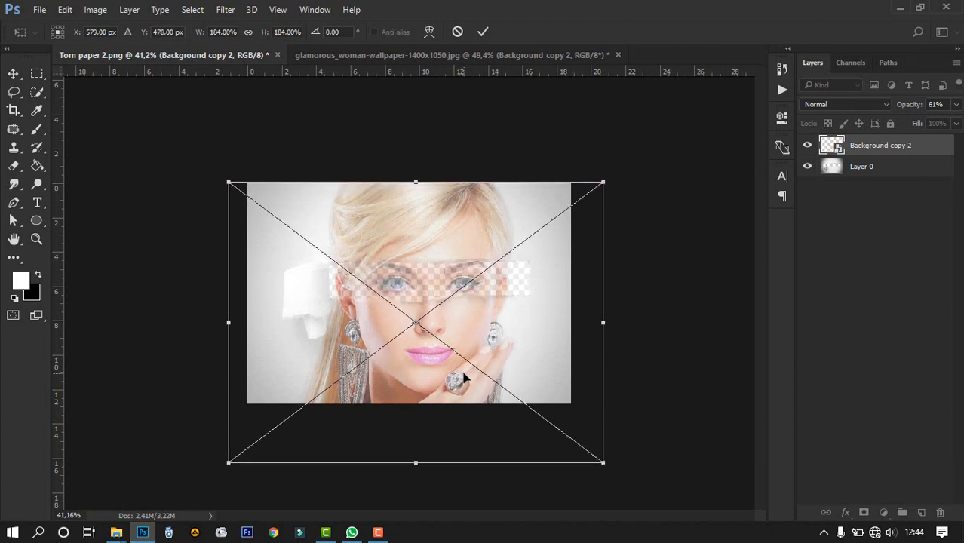
pyautogui.click(482, 31)
# Set the portrait layer's opacity to 100% and place a duplicate of it beneath the torn-paper layer
pyautogui.moveTo(913, 109); pyautogui.dragTo(963, 108)
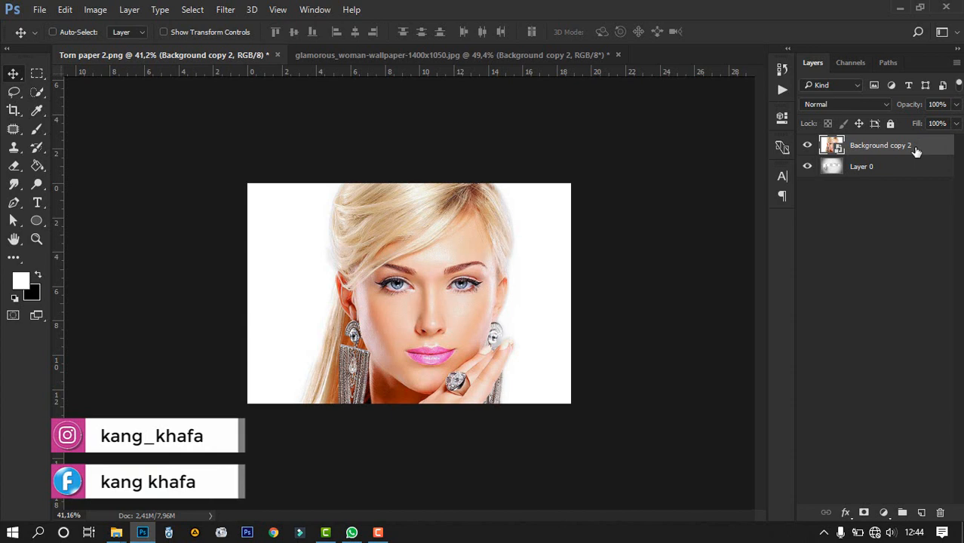
pyautogui.hotkey('ctrl', 'j')
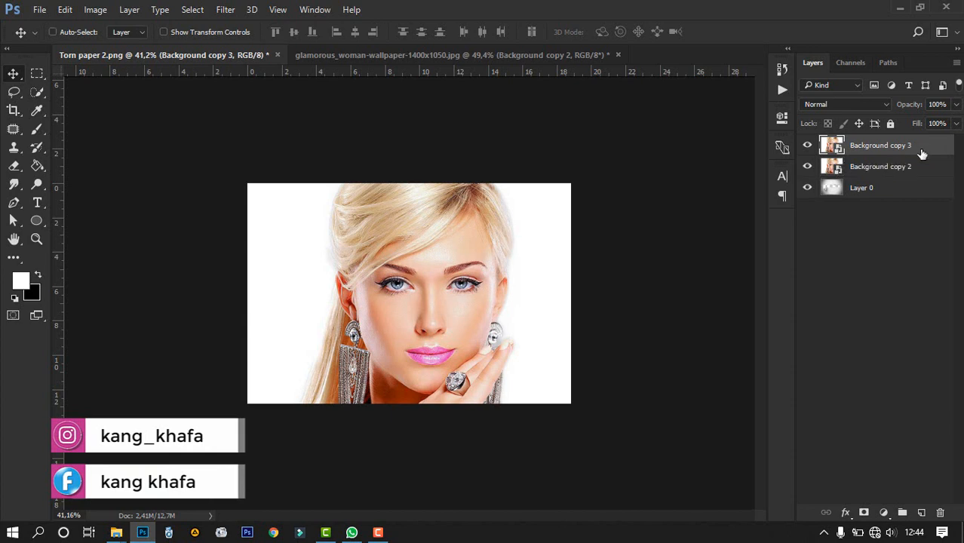
pyautogui.moveTo(920, 150); pyautogui.dragTo(928, 202)
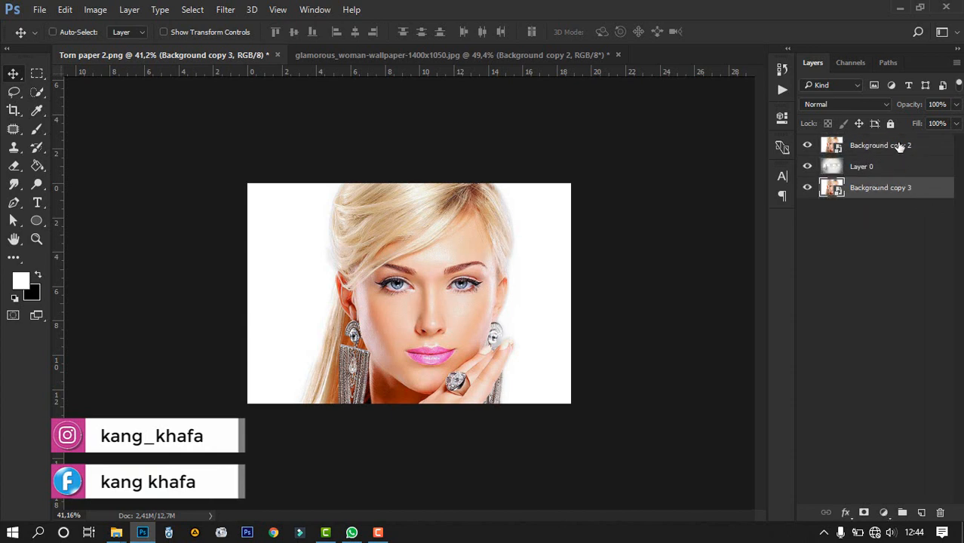
# Set the blend mode of the upper portrait layer, Background copy 2, to Multiply
pyautogui.click(900, 146)
pyautogui.click(844, 105)
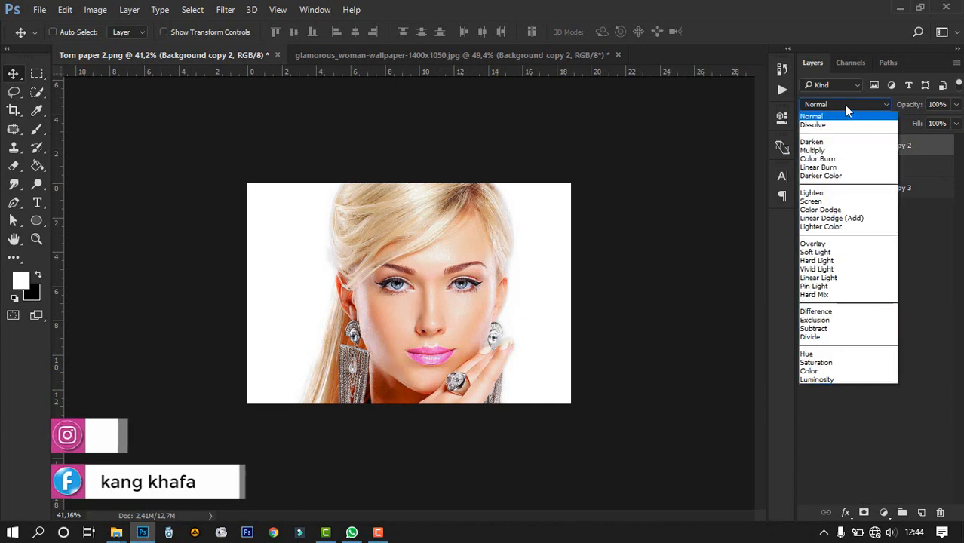
pyautogui.click(841, 151)
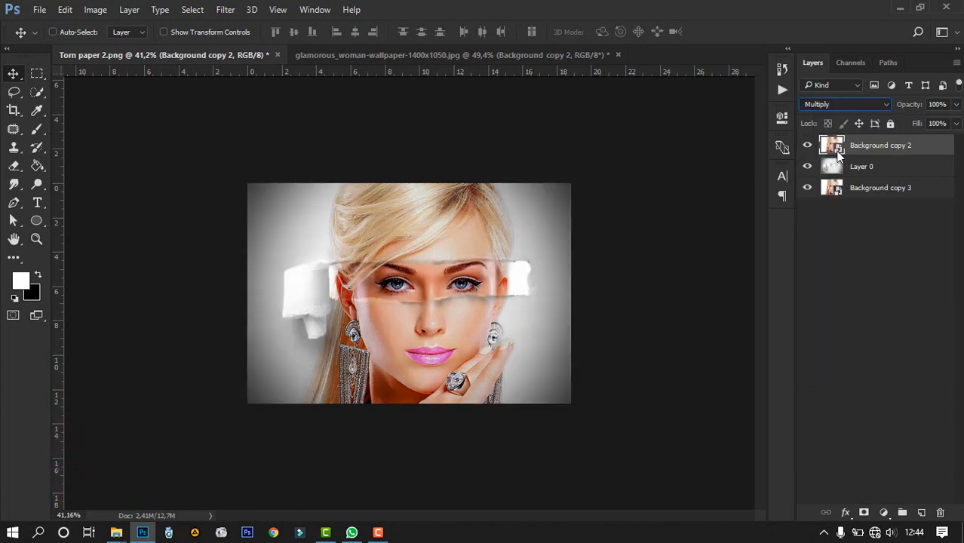
# Add a Black & White adjustment layer and clip it to the upper portrait layer
pyautogui.click(884, 513)
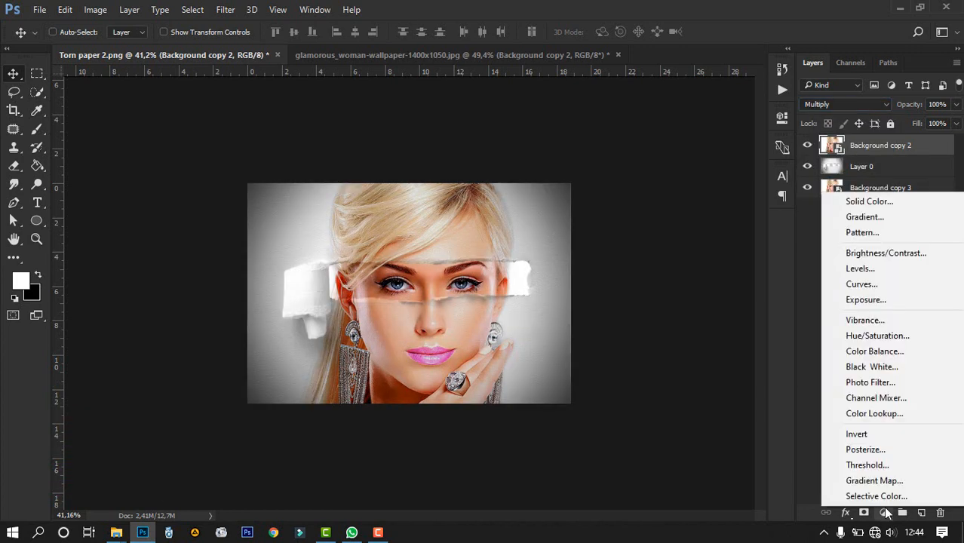
pyautogui.click(882, 366)
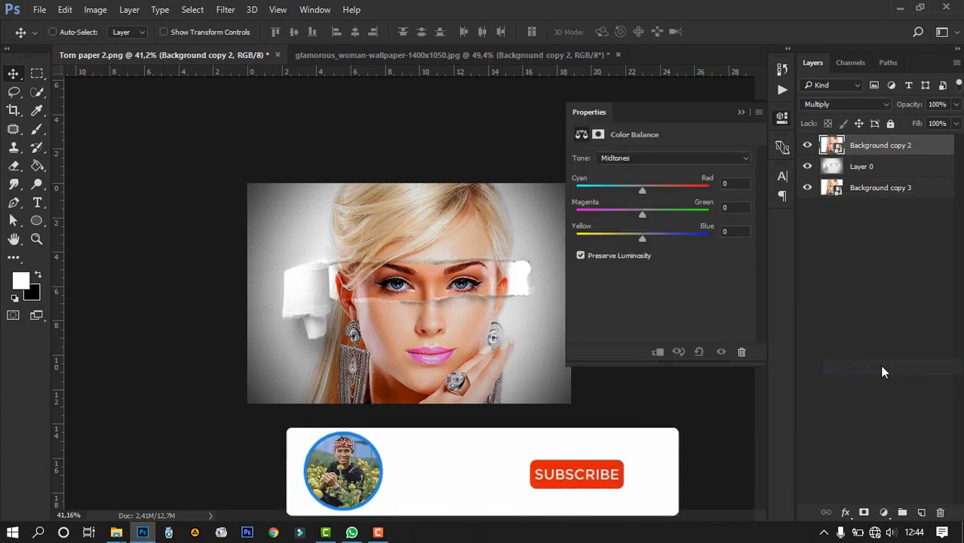
pyautogui.click(739, 113)
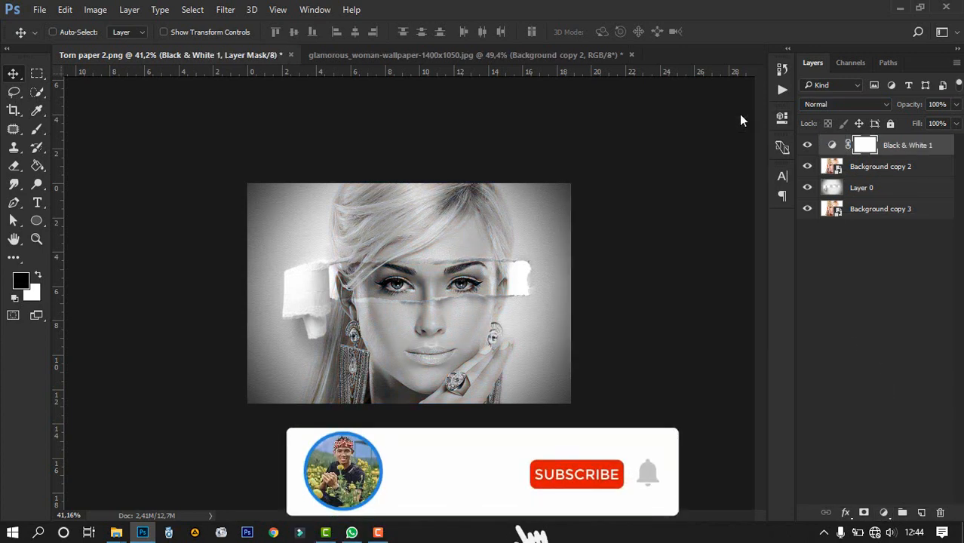
pyautogui.keyDown('alt'); pyautogui.click(901, 155); pyautogui.keyUp('alt')
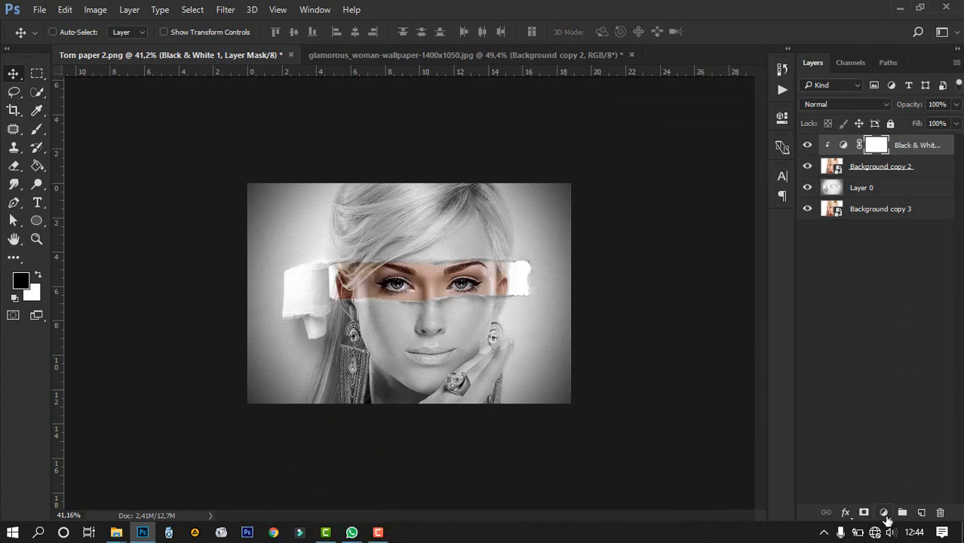
# Add a Levels adjustment with input levels 6, 1,12 and 245, clipped to the upper portrait together with the Black & White layer
pyautogui.click(886, 516)
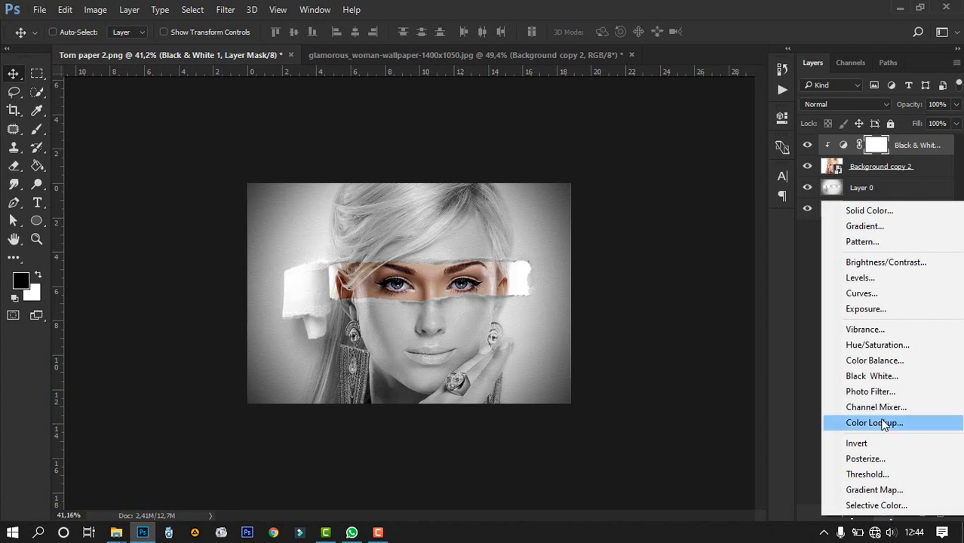
pyautogui.click(876, 279)
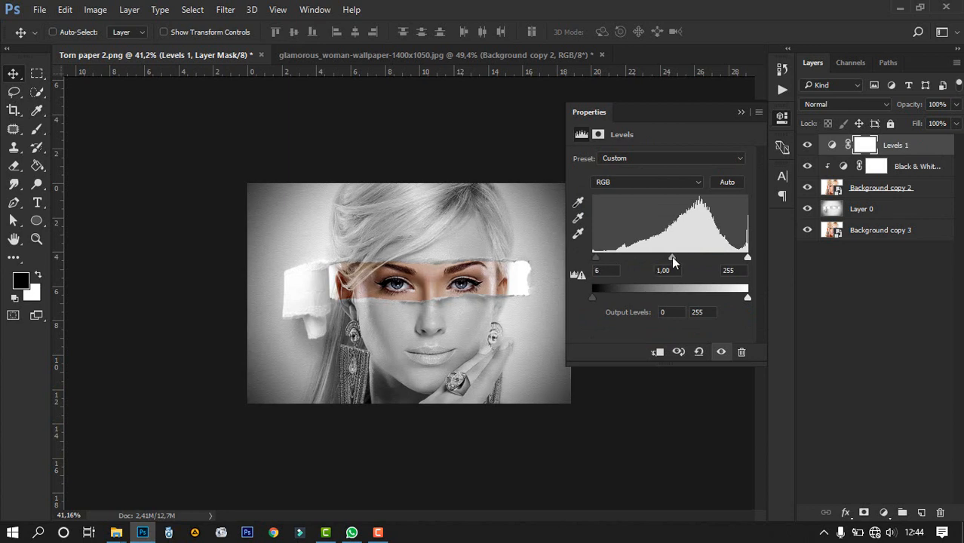
pyautogui.moveTo(671, 255); pyautogui.dragTo(666, 255)
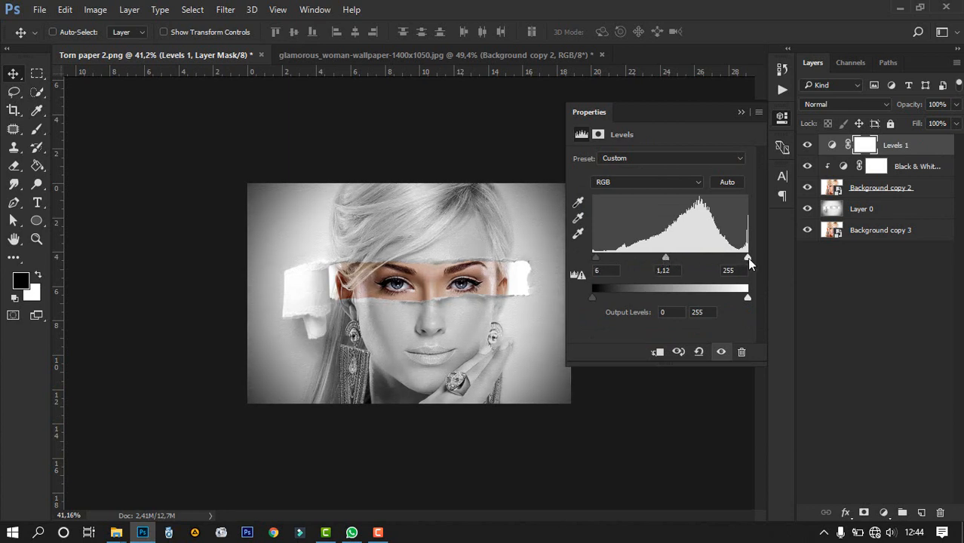
pyautogui.moveTo(747, 258); pyautogui.dragTo(743, 258)
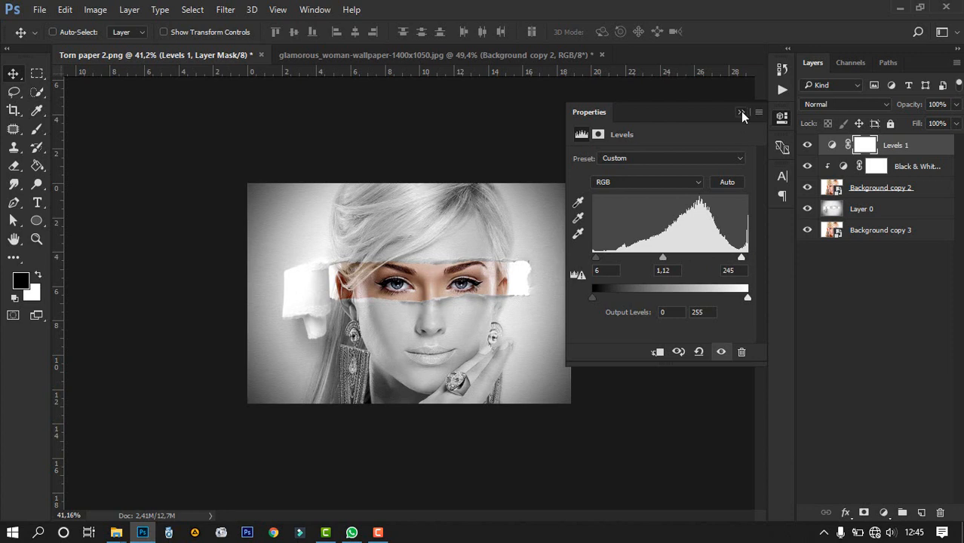
pyautogui.click(741, 111)
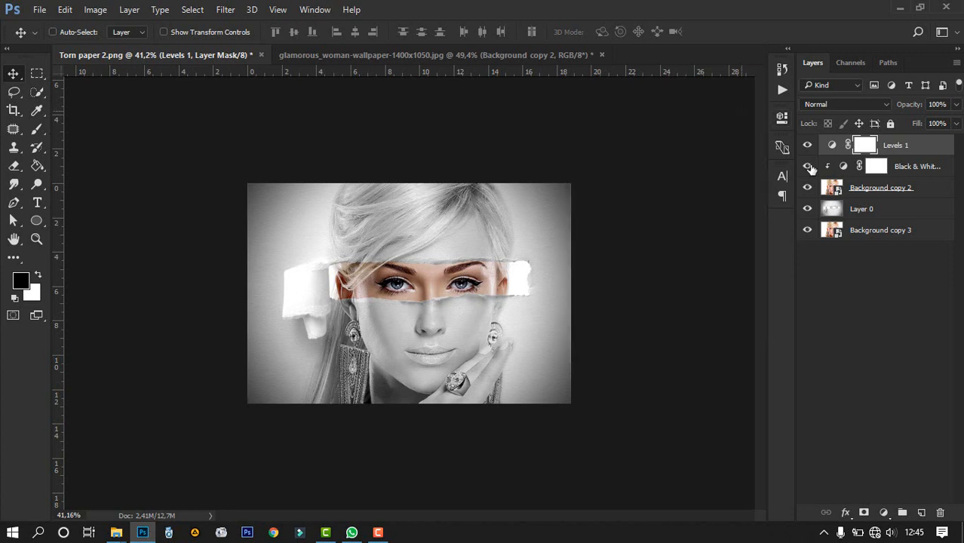
pyautogui.keyDown('alt'); pyautogui.click(914, 151); pyautogui.keyUp('alt')
# Add a Multiply drop shadow to the torn-paper layer, Layer 0, with 30% opacity, 135° angle, 13 px distance and 13 px size
pyautogui.click(914, 188)
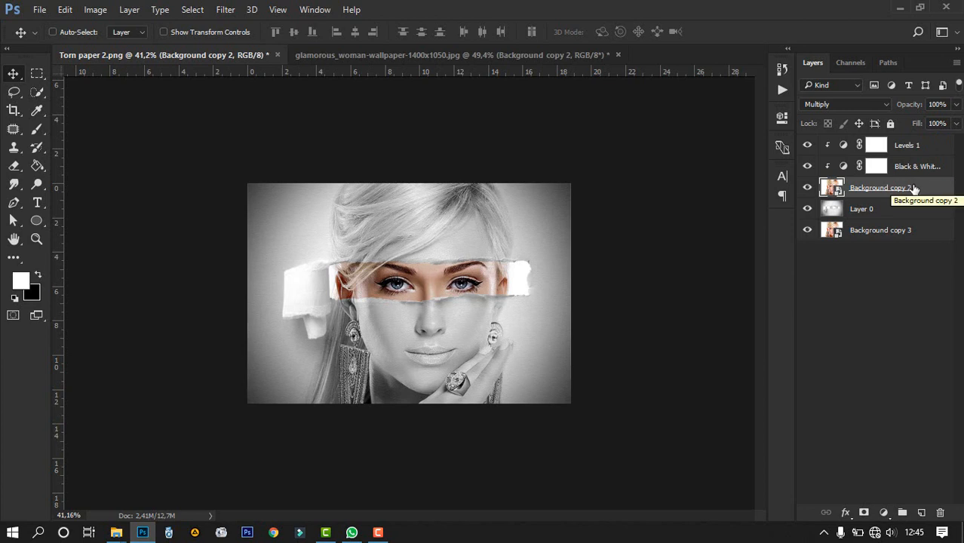
pyautogui.click(896, 219)
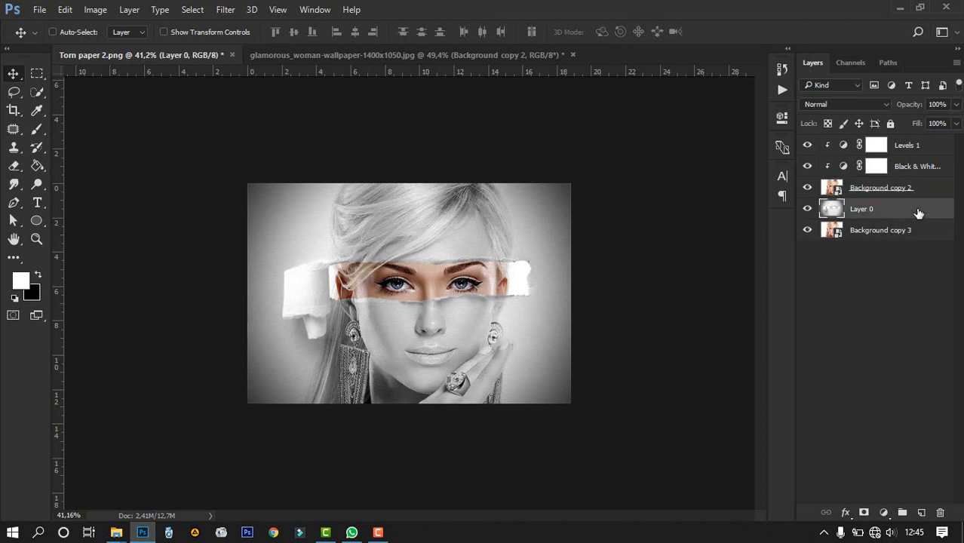
pyautogui.doubleClick(919, 213)
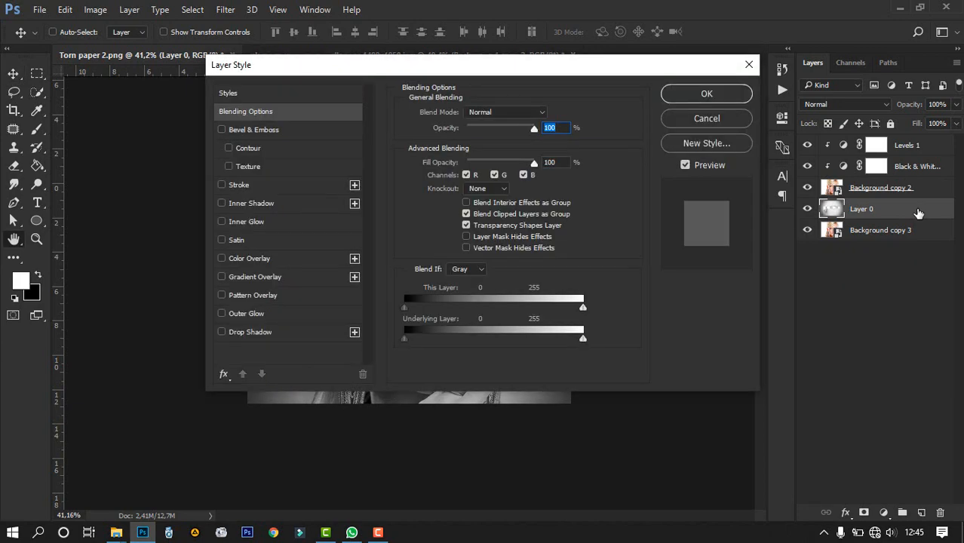
pyautogui.click(286, 332)
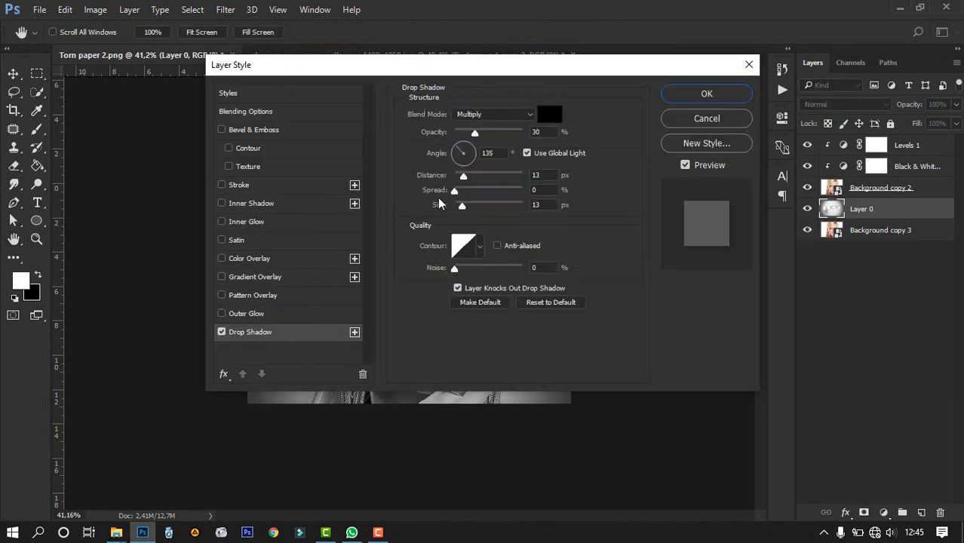
pyautogui.moveTo(490, 73); pyautogui.dragTo(806, 76)
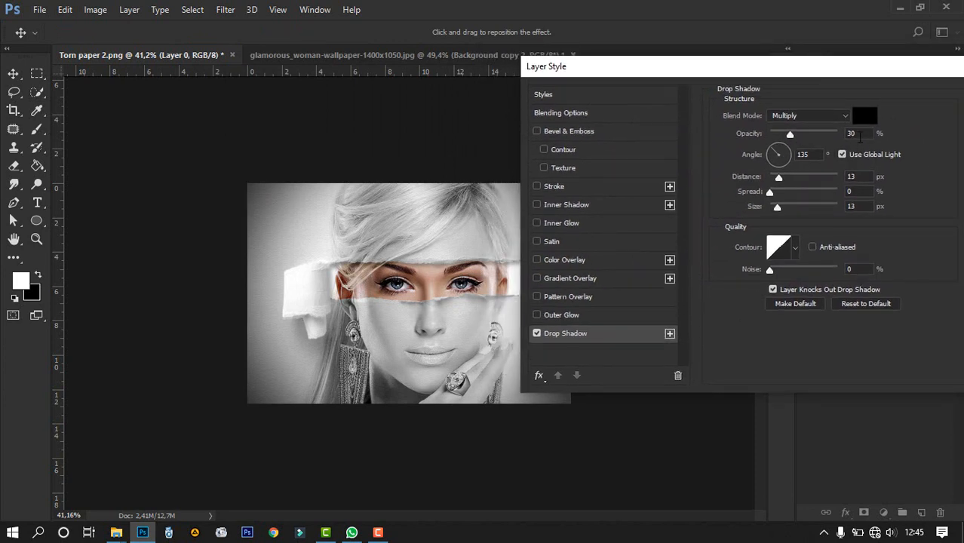
pyautogui.click(799, 154)
pyautogui.click(861, 178)
pyautogui.click(860, 206)
pyautogui.click(891, 110)
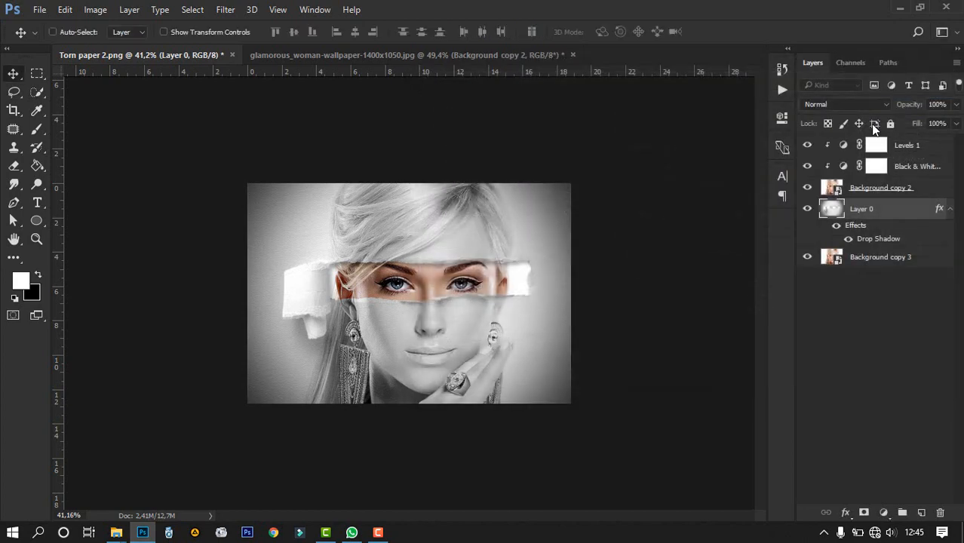
# Add a Brightness/Contrast adjustment above Levels with brightness 25 and contrast 6, clipped to the upper portrait layer
pyautogui.scroll(4, 366, 277)
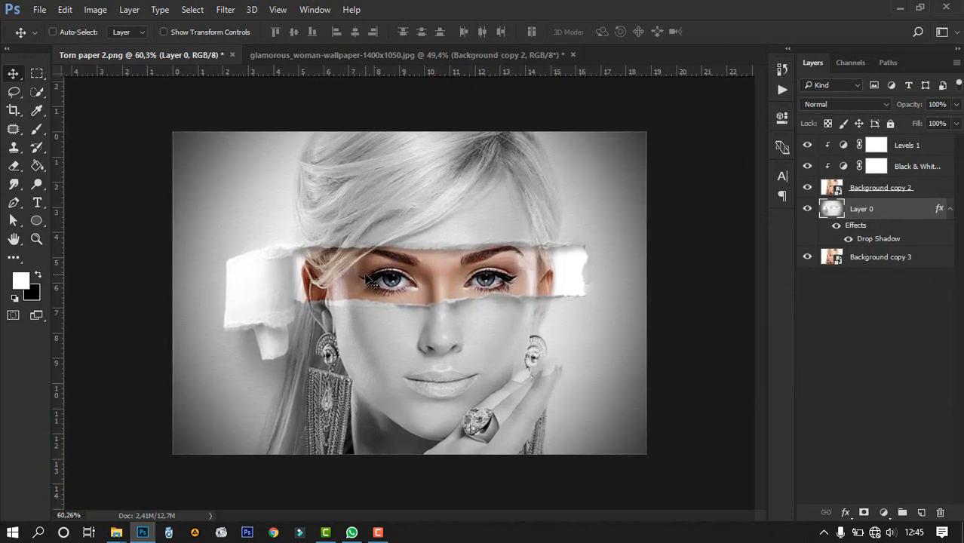
pyautogui.scroll(1, 369, 279)
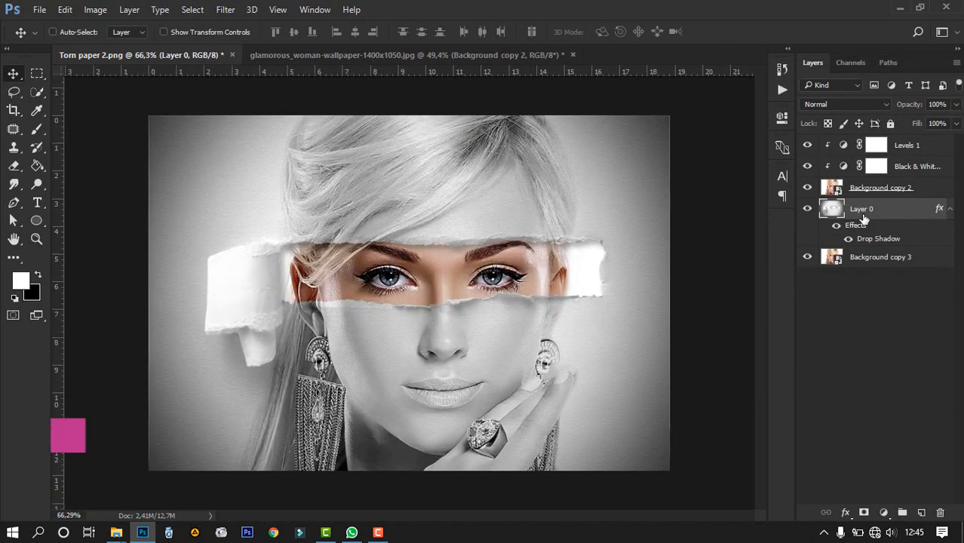
pyautogui.click(929, 146)
pyautogui.click(884, 513)
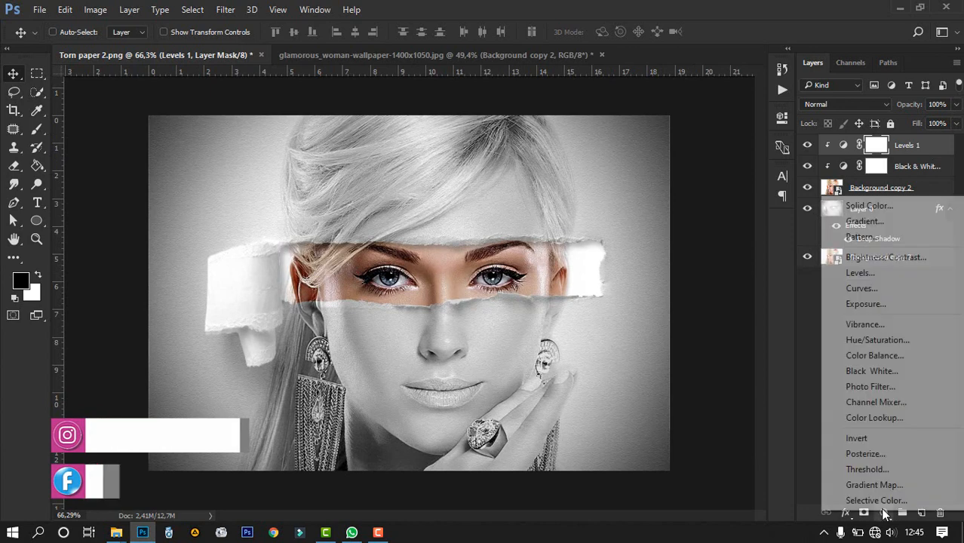
pyautogui.click(870, 259)
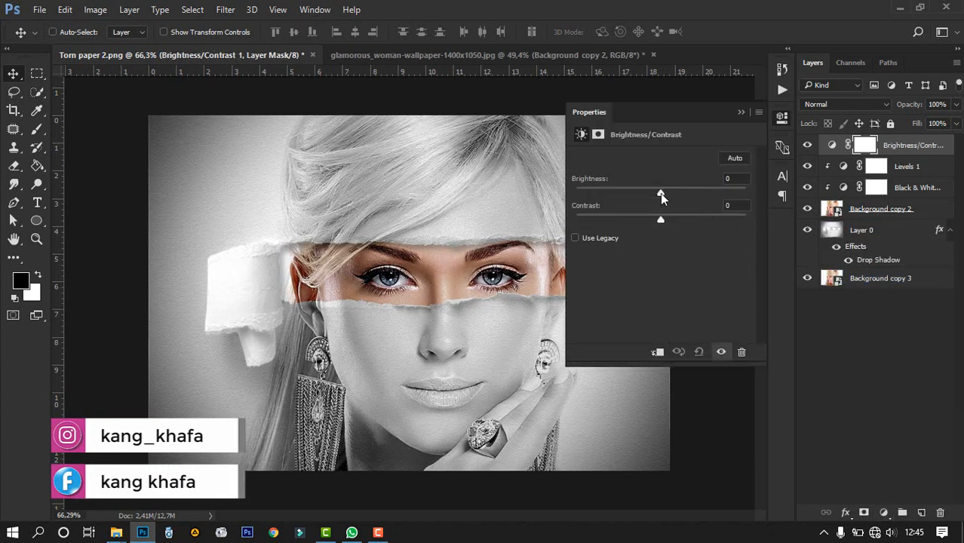
pyautogui.moveTo(664, 192); pyautogui.dragTo(677, 193)
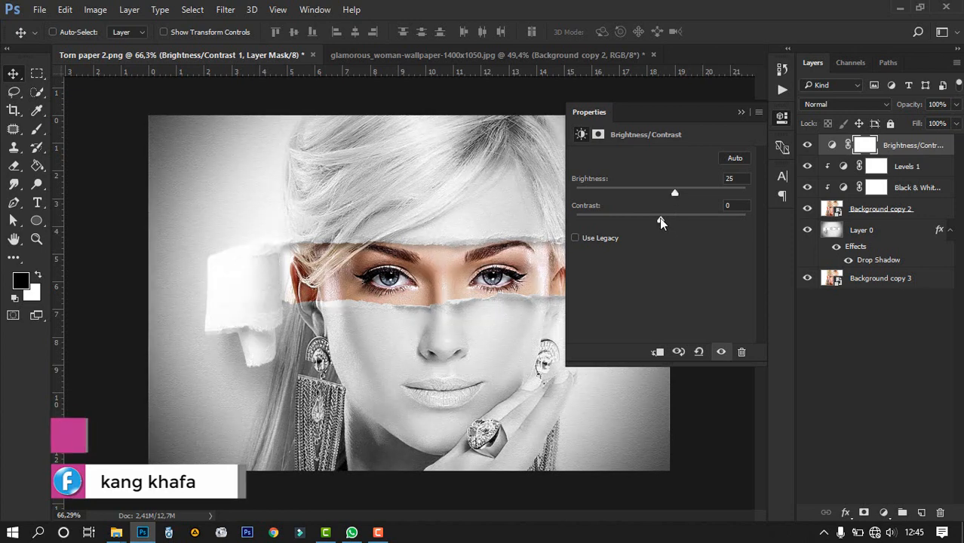
pyautogui.moveTo(660, 219)
pyautogui.mouseDown()
pyautogui.moveTo(682, 223)
pyautogui.moveTo(653, 216)
pyautogui.moveTo(665, 221)
pyautogui.mouseUp()
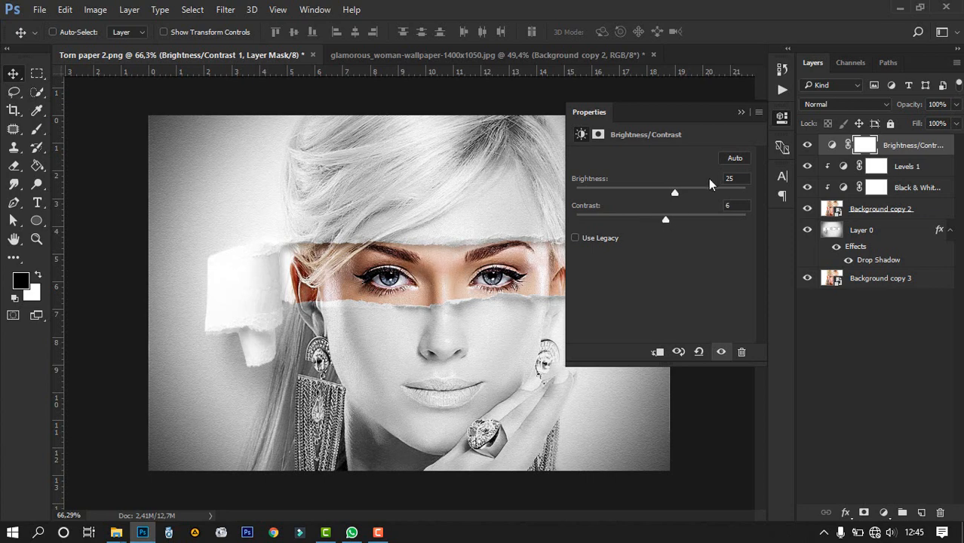
pyautogui.click(739, 112)
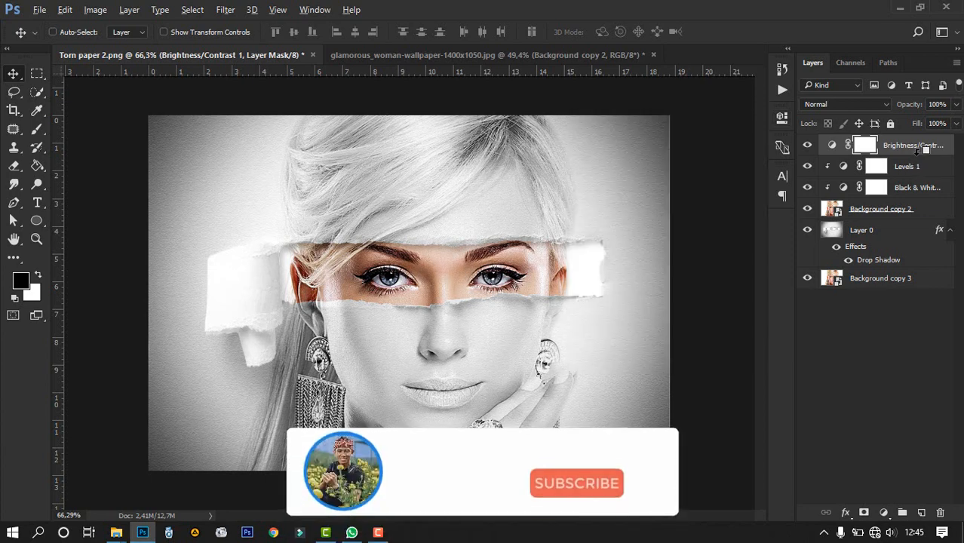
pyautogui.keyDown('alt'); pyautogui.click(920, 150); pyautogui.keyUp('alt')
pyautogui.scroll(-1, 587, 254)
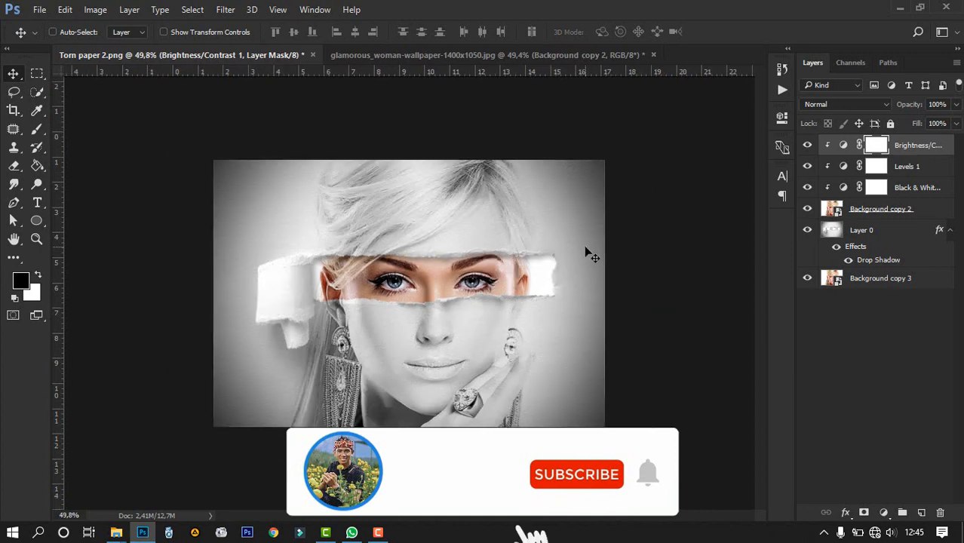
pyautogui.scroll(-1, 586, 247)
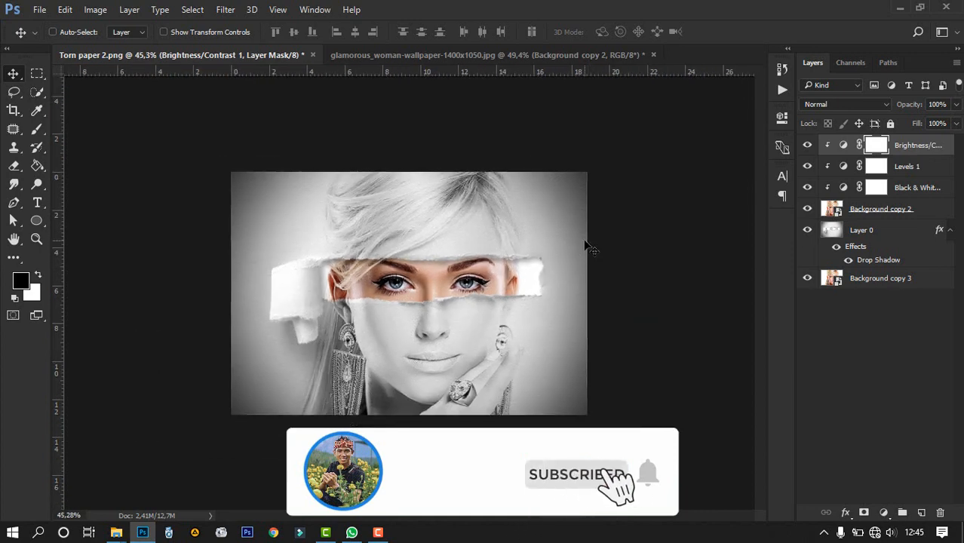